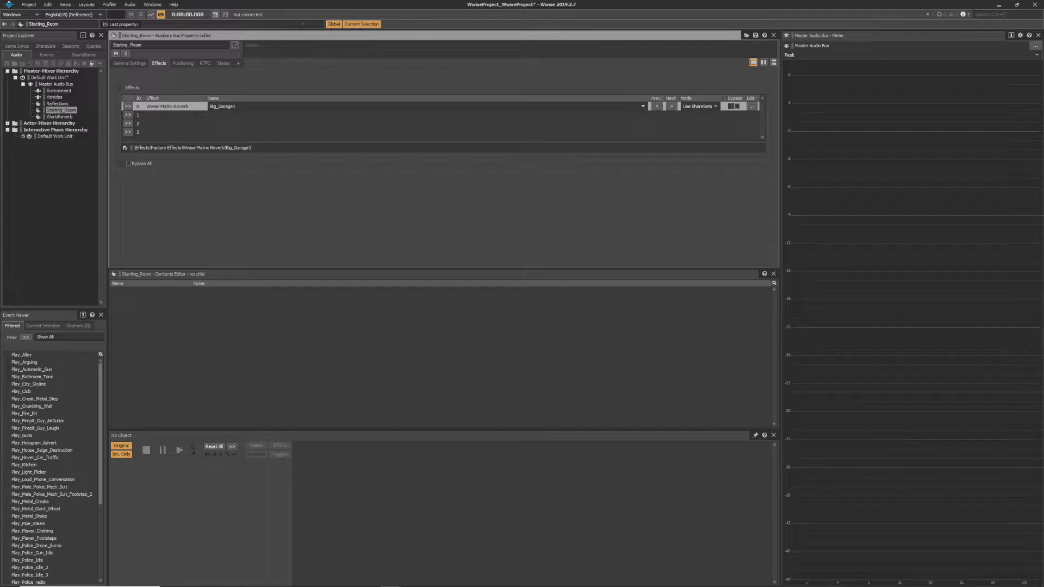
Step: Open the Big_Garage1 Wwise Matrix Reverb used on the Starting_Room bus and review its effect settings
click(751, 106)
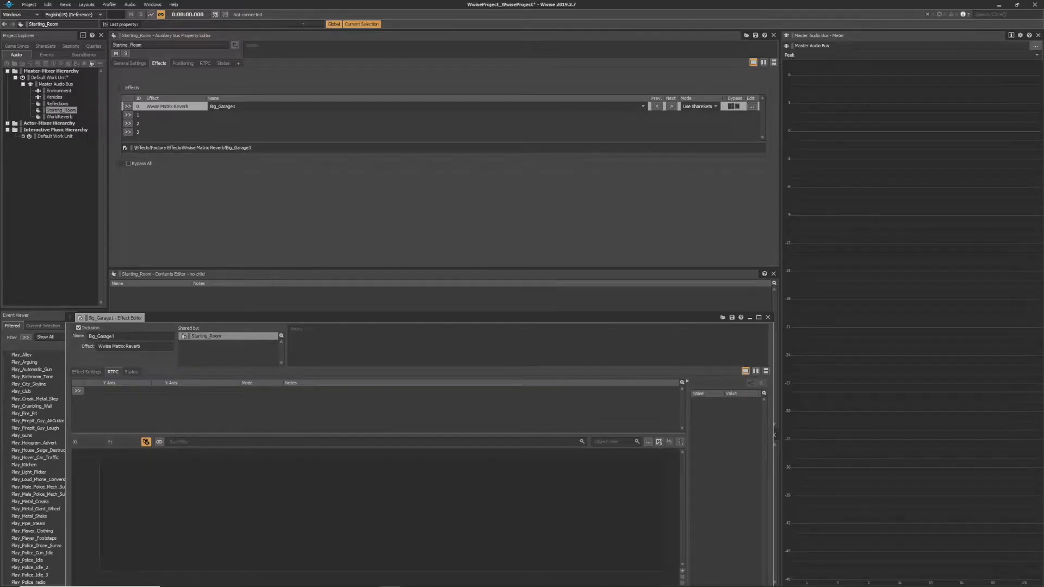
drag(266, 317, 313, 170)
click(143, 230)
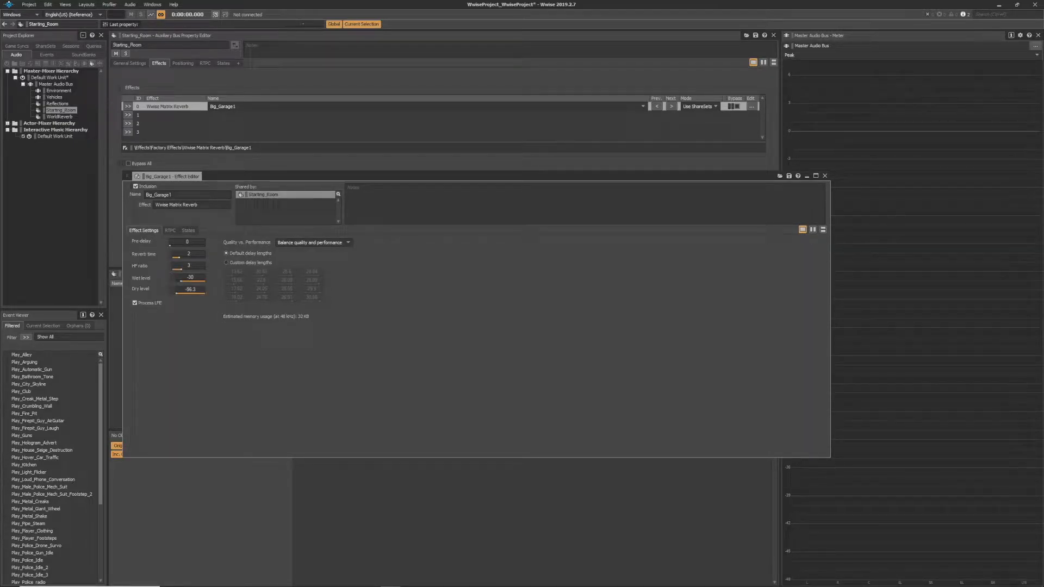
drag(263, 178, 251, 200)
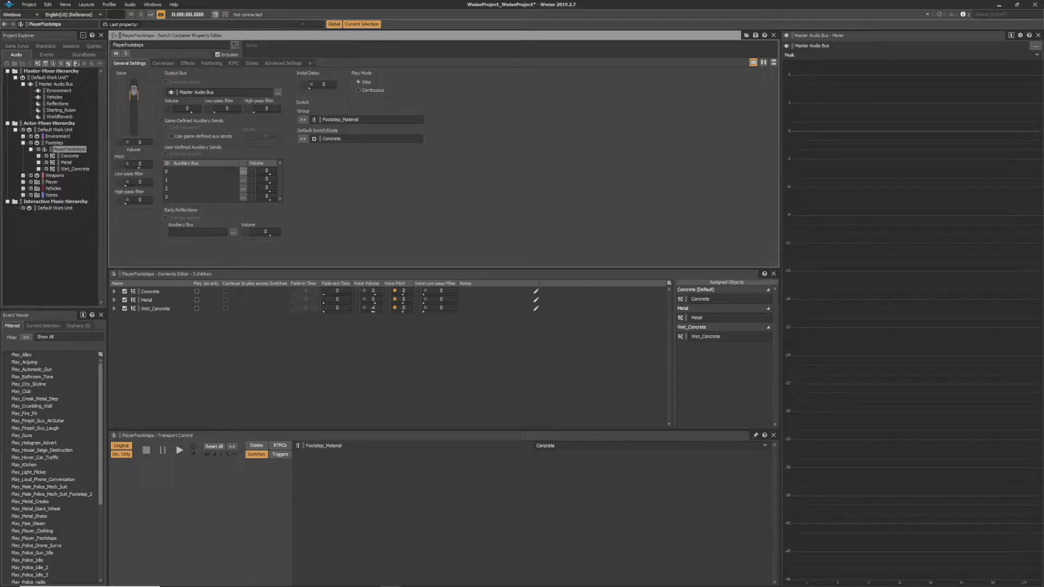
Step: Try an auxiliary bus in the first user-defined auxiliary send of PlayerFootsteps, play the footsteps, and reset that send to None
click(243, 171)
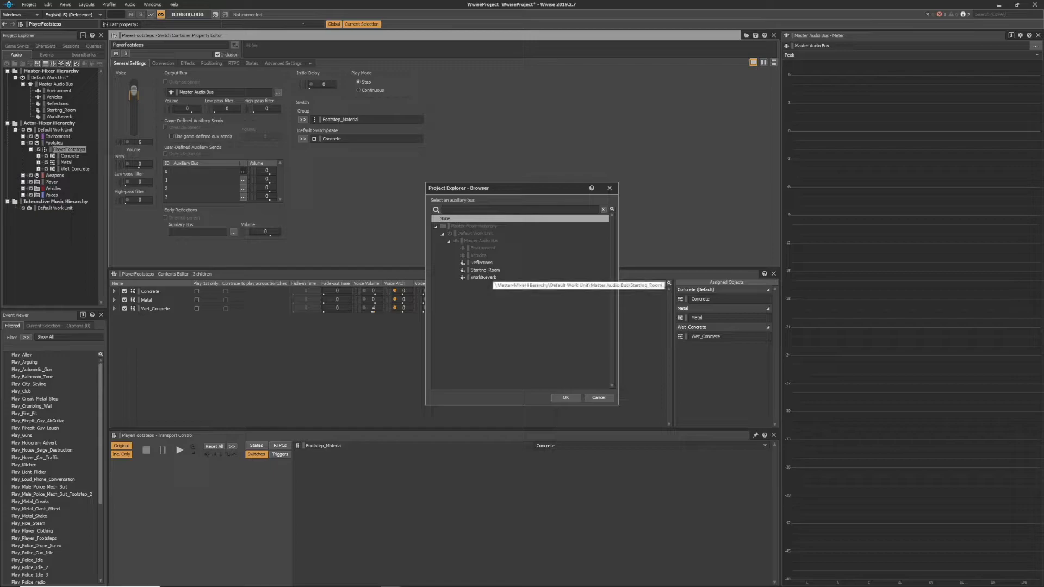
click(462, 271)
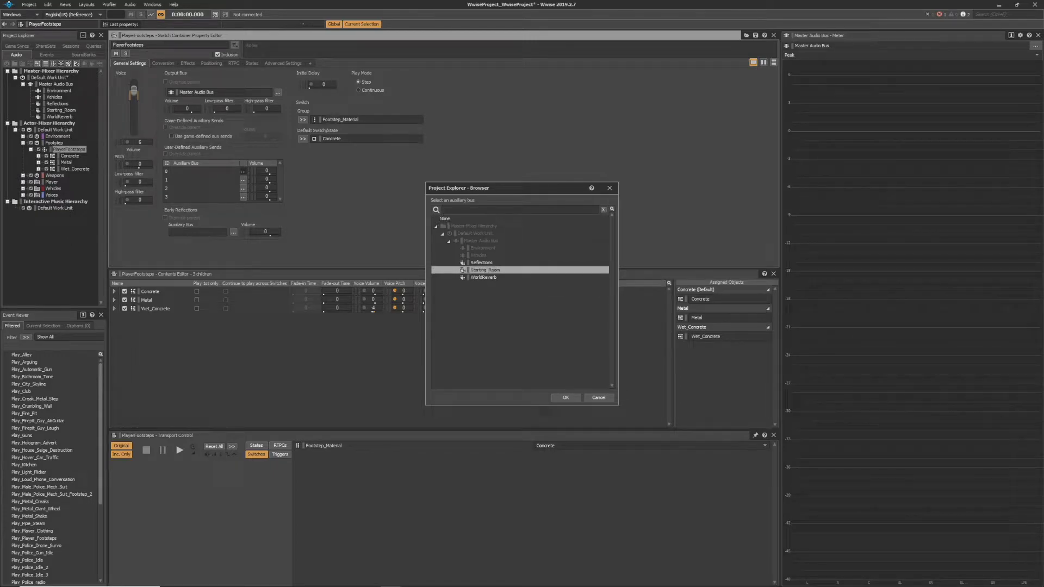
double_click(463, 271)
key(space)
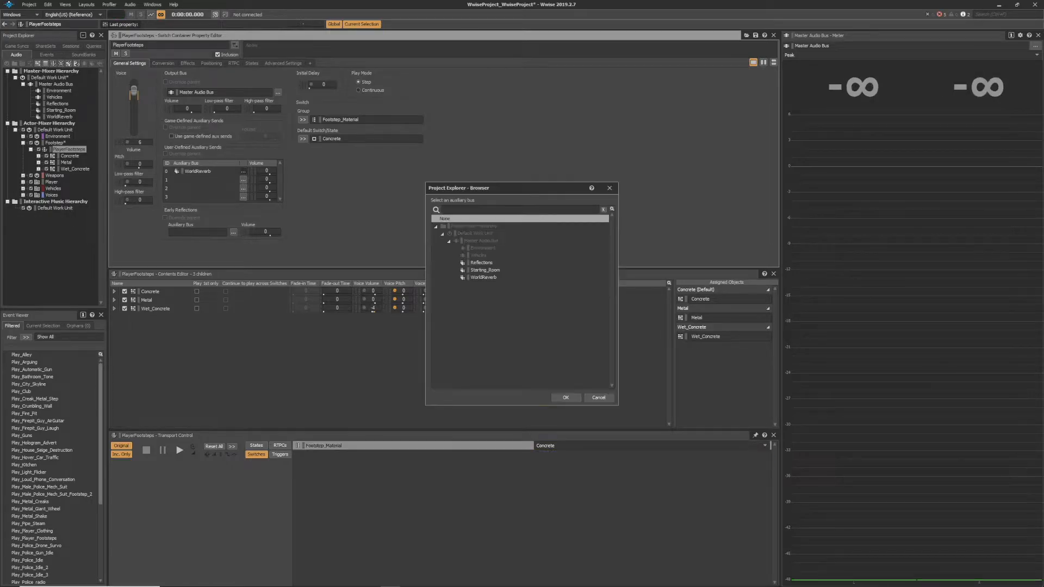
click(565, 398)
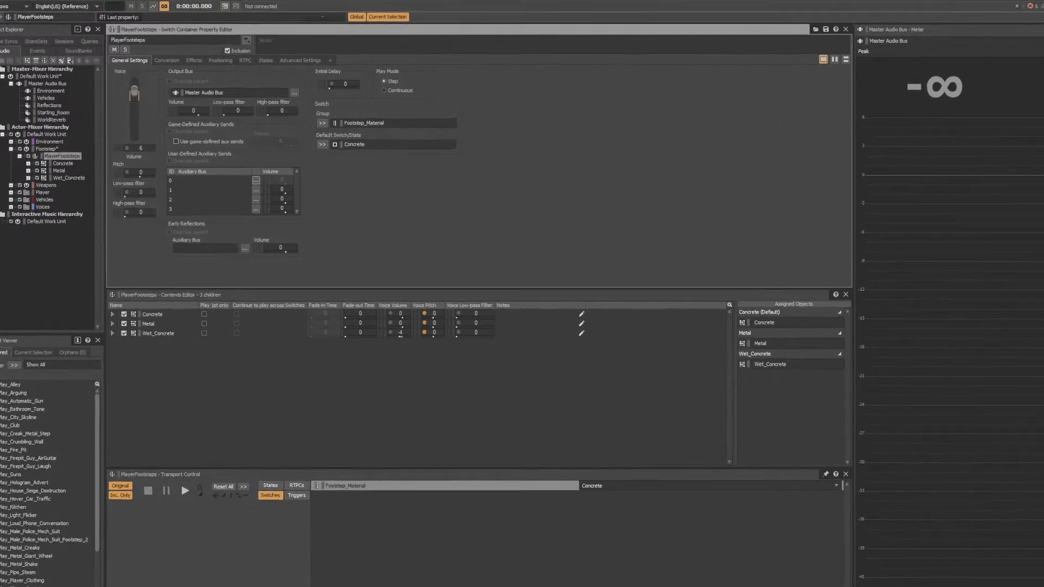
Step: Enable game-defined aux sends on the PlayerFootsteps container with a send volume of 5
click(192, 160)
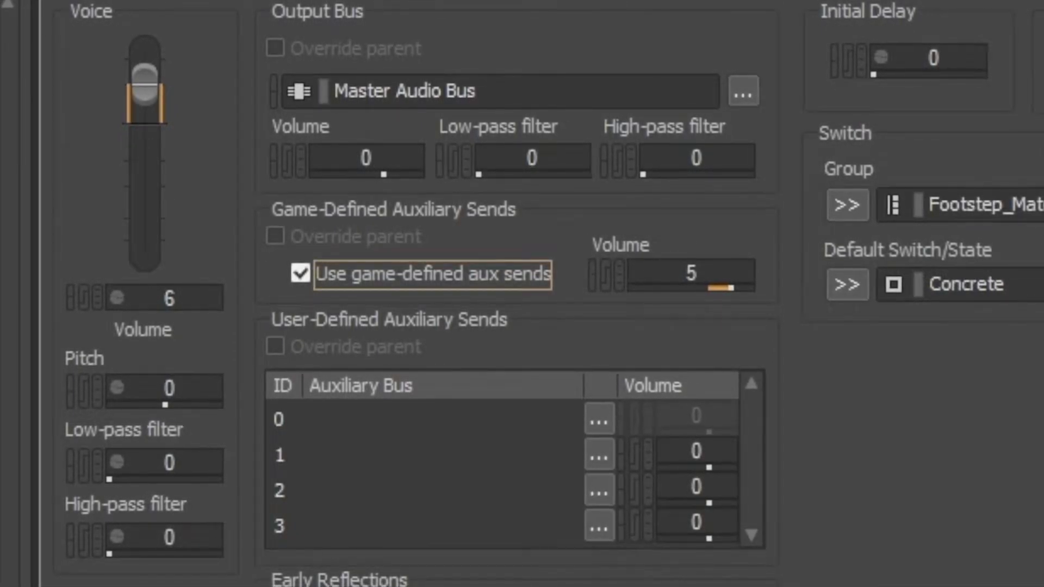
drag(774, 288, 778, 324)
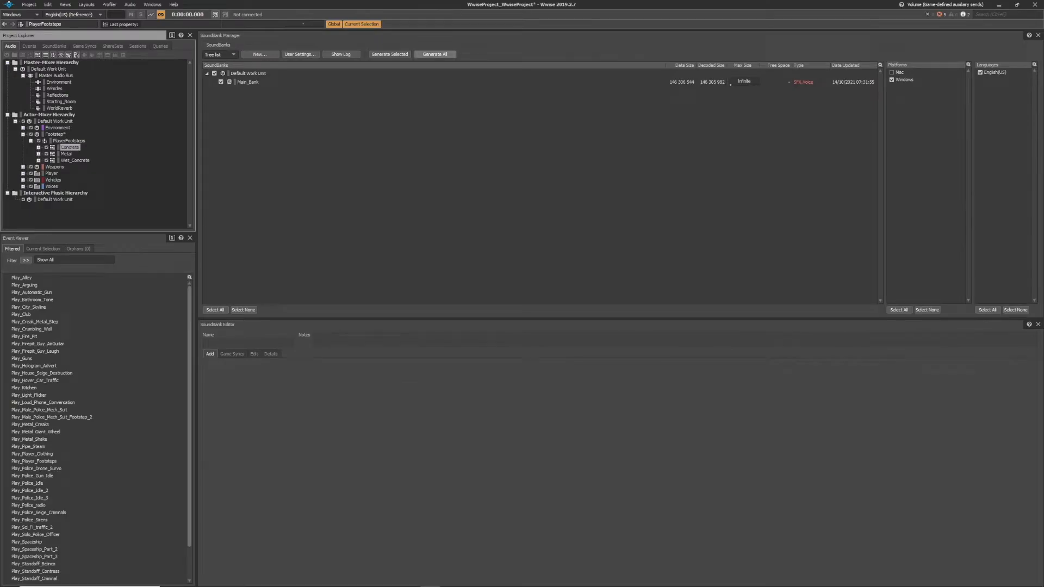
Step: Generate all SoundBanks of the Wwise project and close the generation report
click(434, 54)
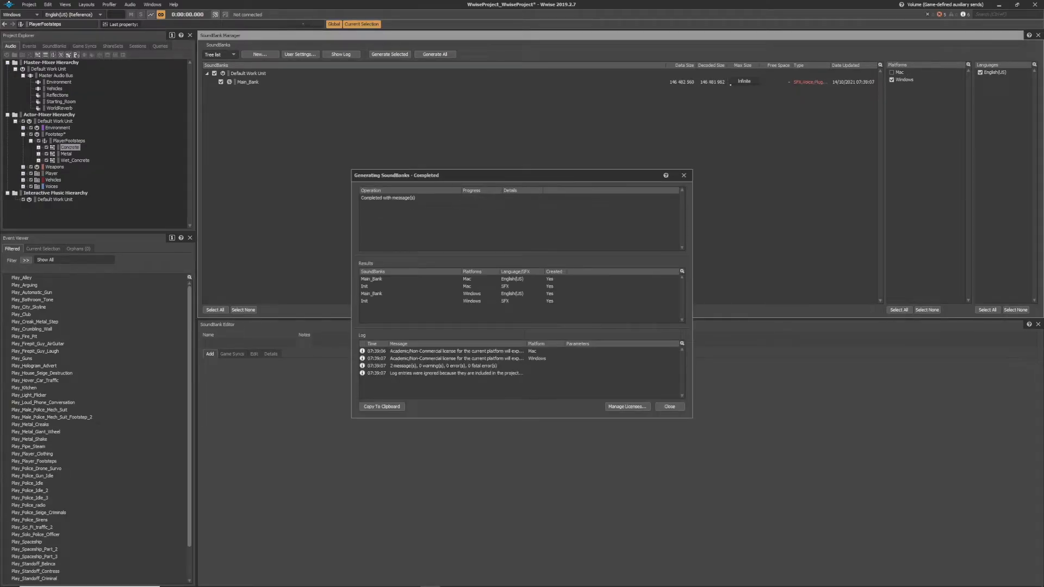
click(669, 406)
click(29, 4)
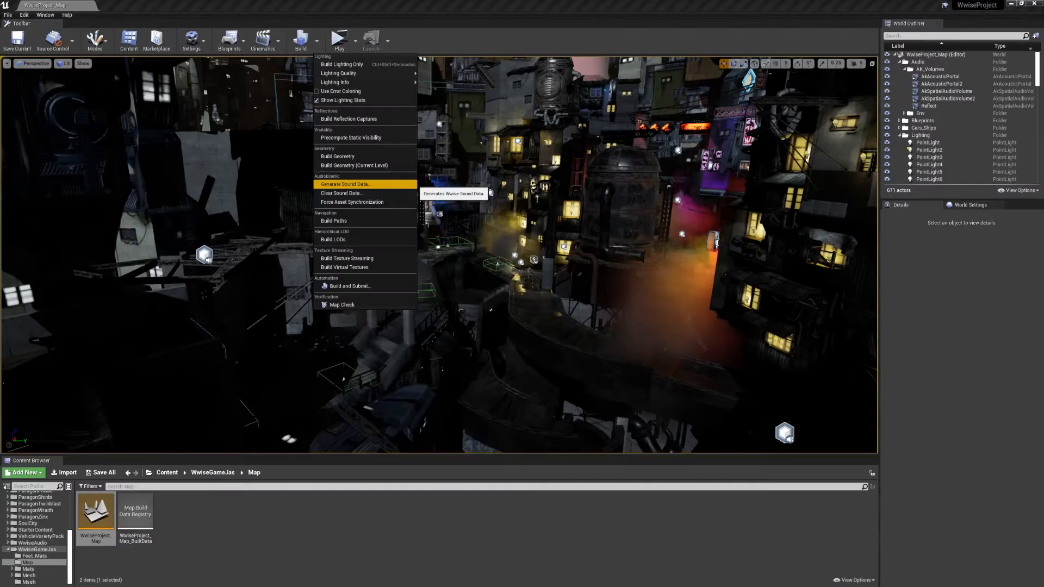
Step: In Unreal Editor, generate the Wwise sound data for Mac and Windows with the English(US) language
click(455, 191)
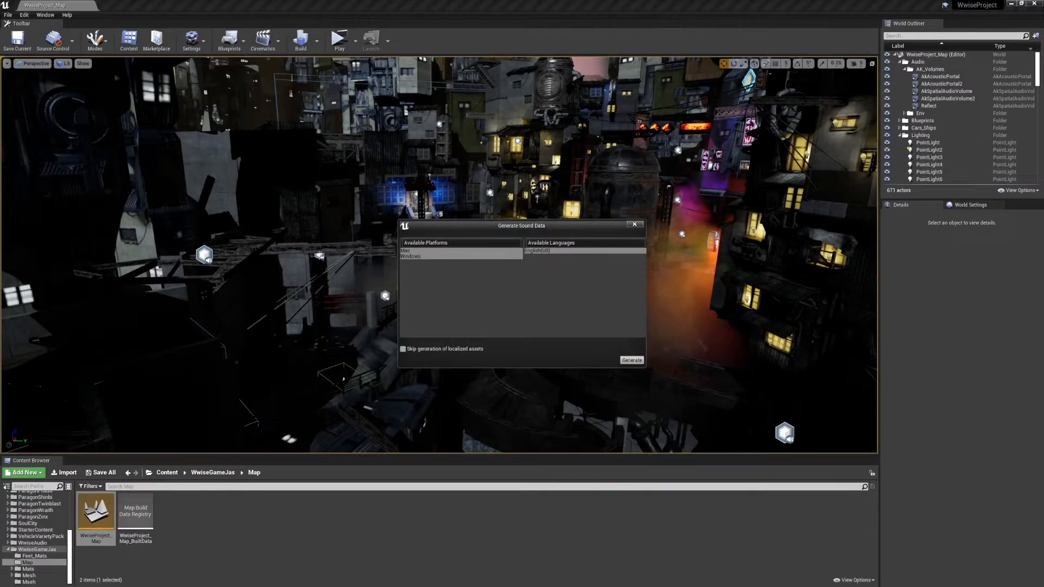
key(Return)
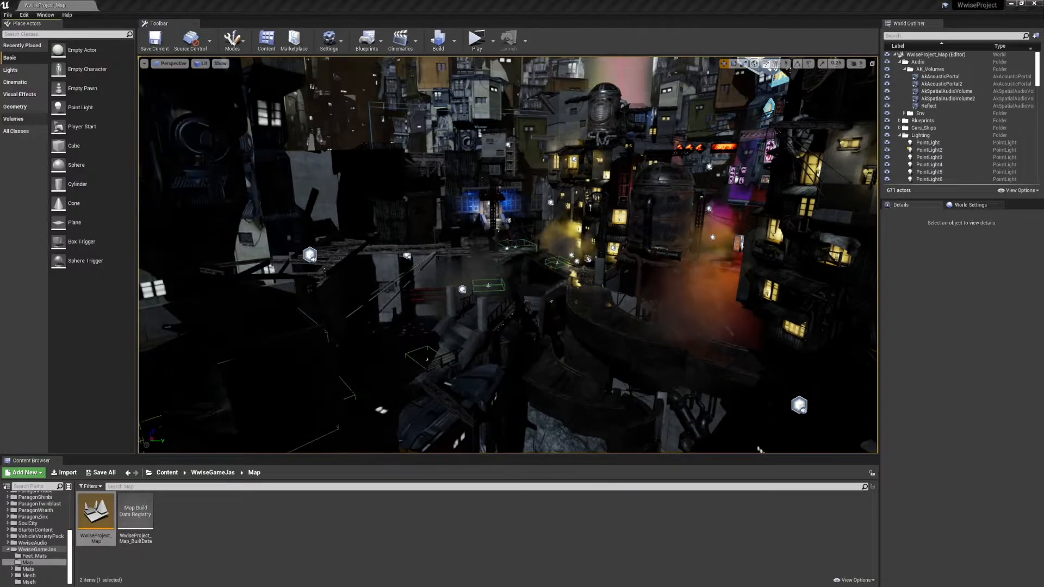
Step: Show the available volume actors and inspect AkSpatialAudioVolume2, which encloses the starting room
click(14, 119)
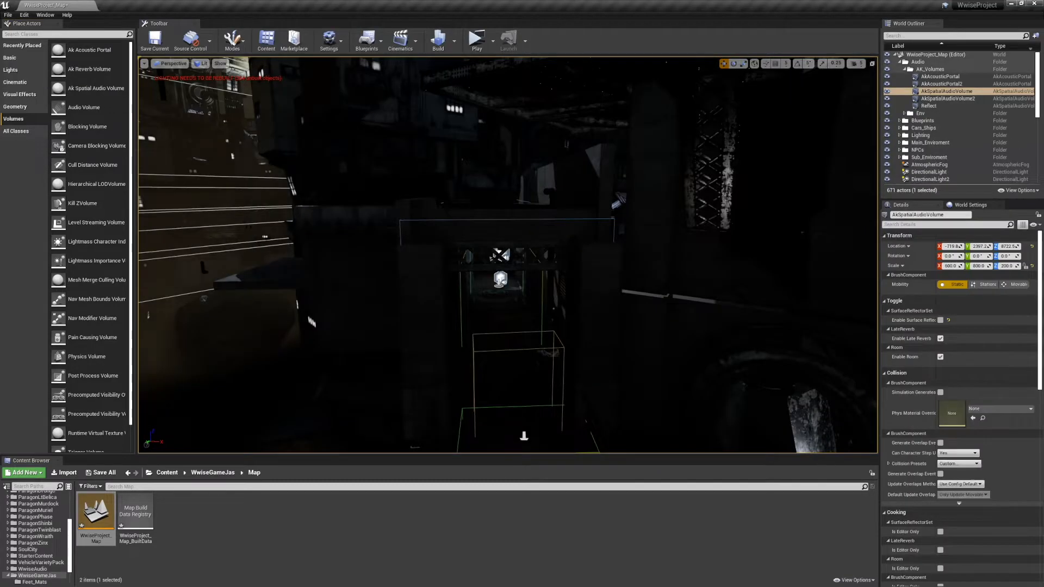
click(511, 217)
key(s)
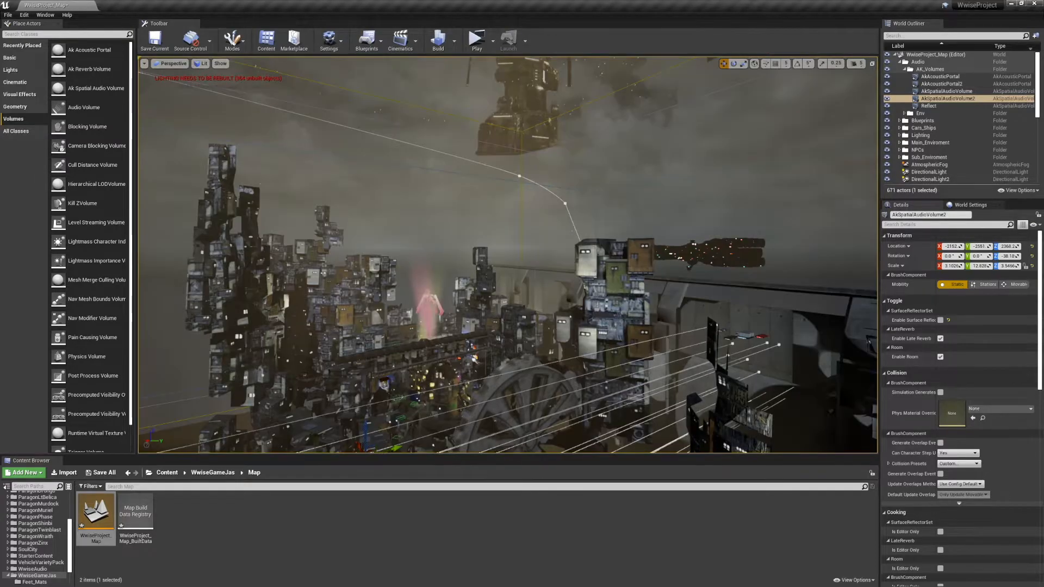
Step: Assign WorldReverb from the Master_Audio_Bus folder as the Late Reverb aux bus of AkSpatialAudioVolume
click(904, 91)
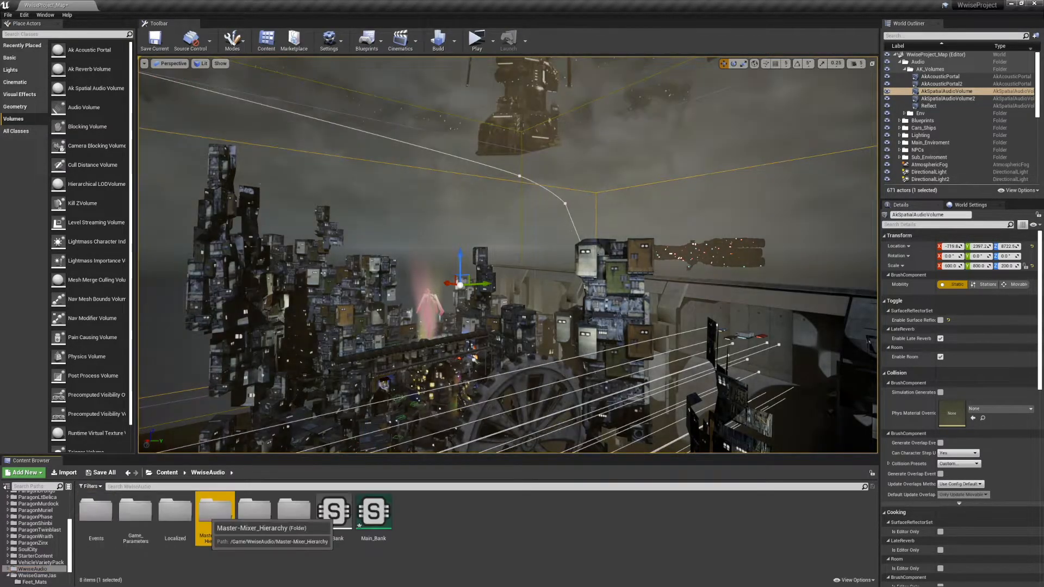
double_click(216, 516)
double_click(96, 511)
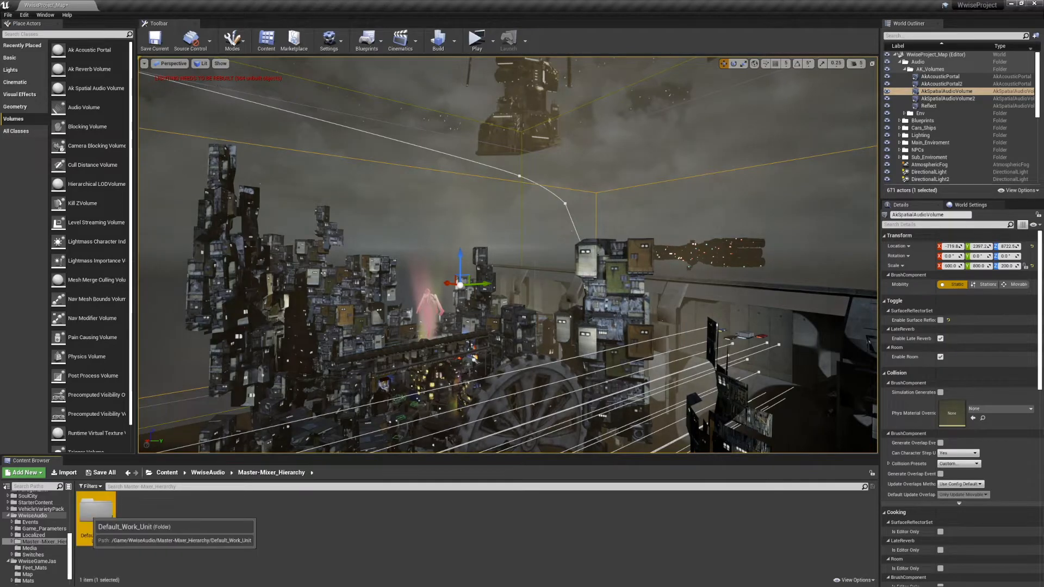
double_click(95, 511)
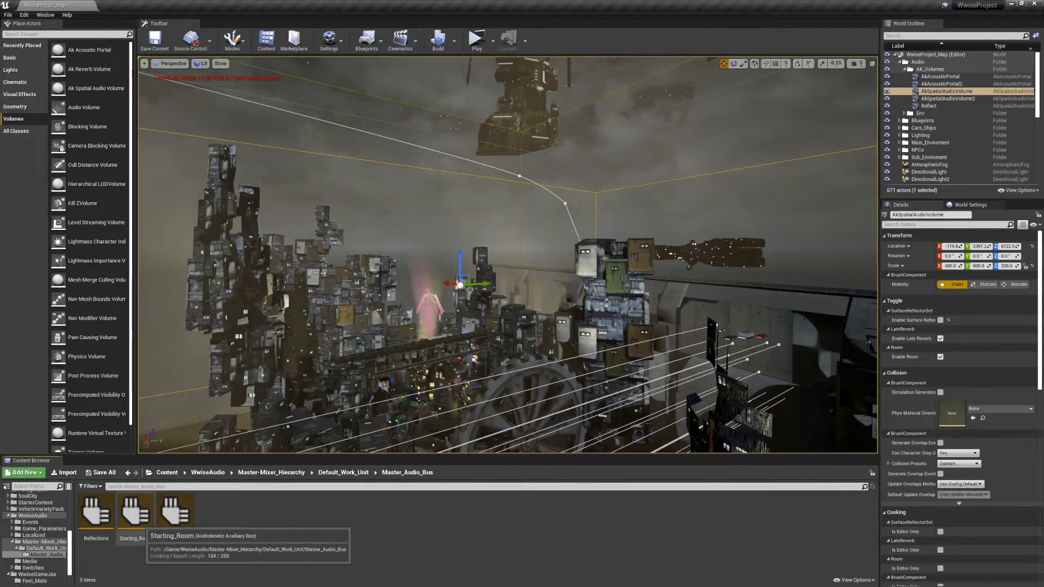
drag(175, 513, 951, 403)
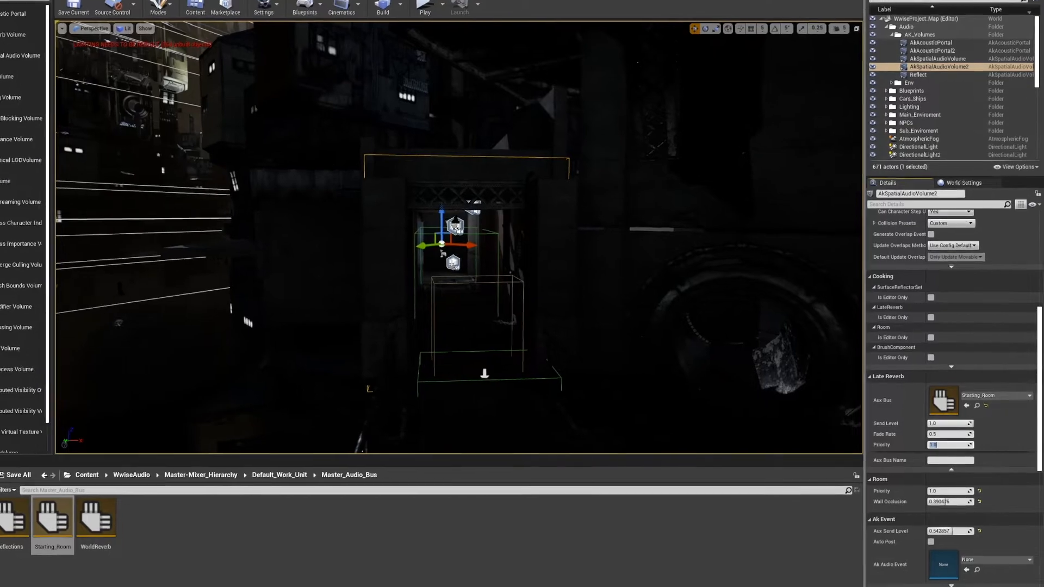
Step: Set the Late Reverb priority of AkSpatialAudioVolume2 to 2
text(2)
key(Return)
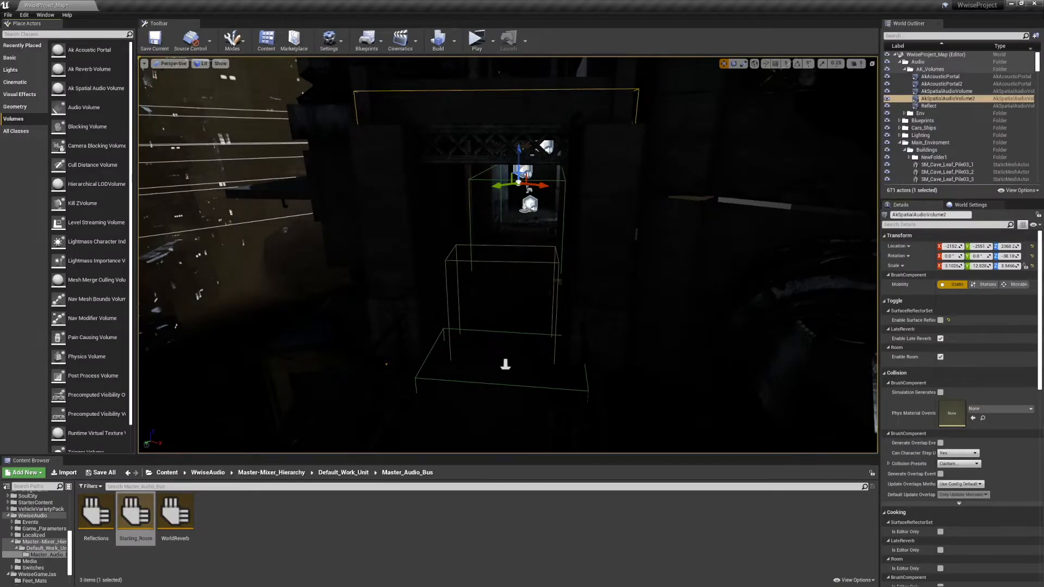
Step: Try the Closed initial state on the doorway's AkAcousticPortal and set it back to Open
click(86, 54)
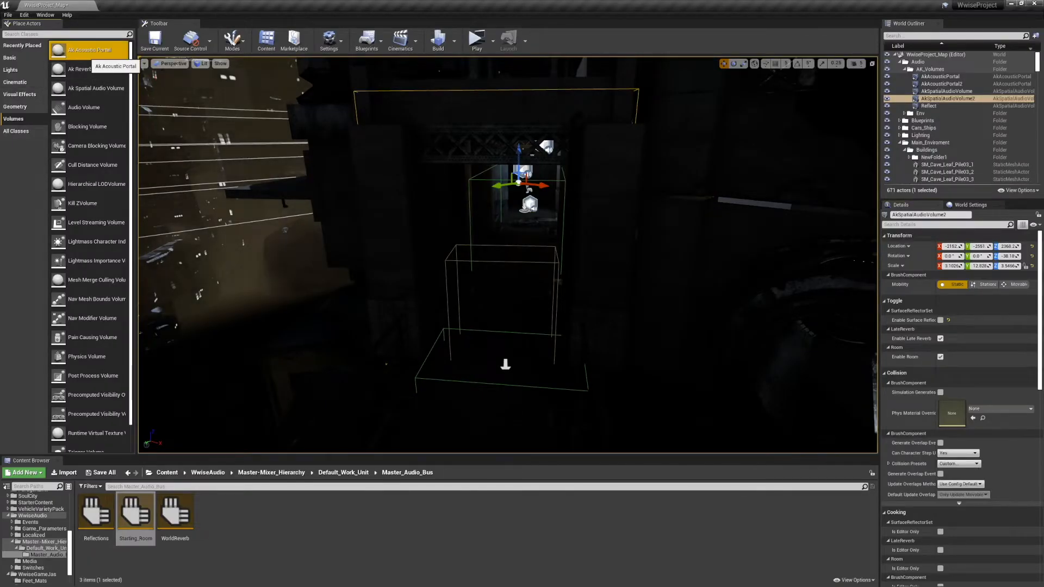
click(87, 53)
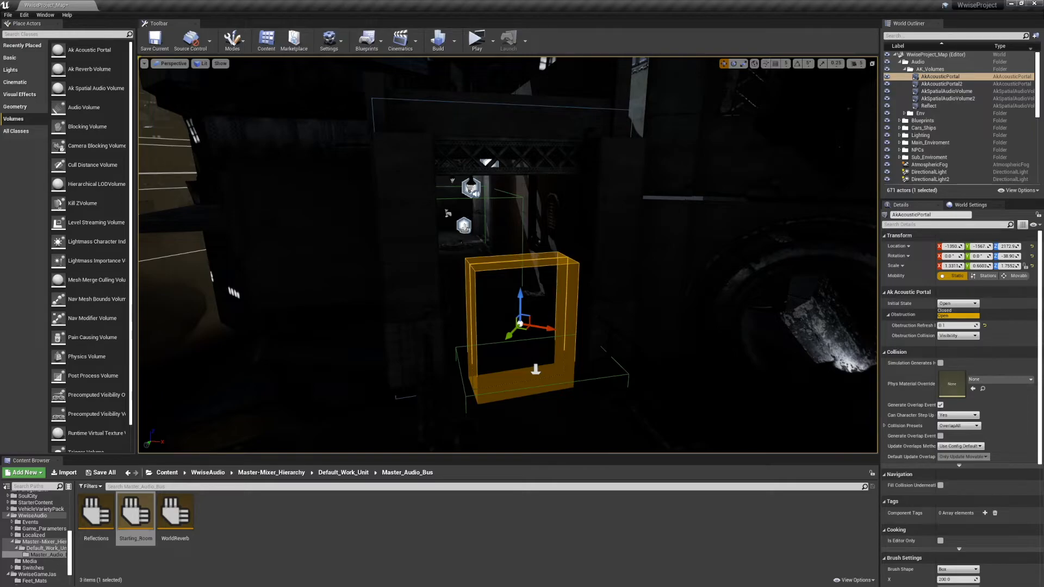
click(944, 311)
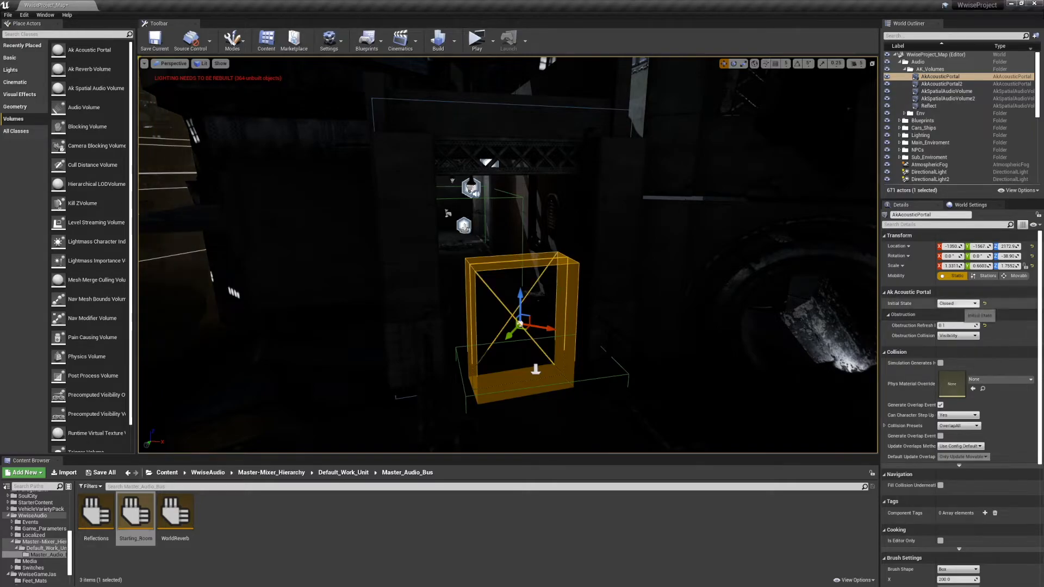
click(956, 304)
click(947, 317)
Step: Examine how AkAcousticPortal and AkAcousticPortal2 are placed at the openings of the starting room
key(w)
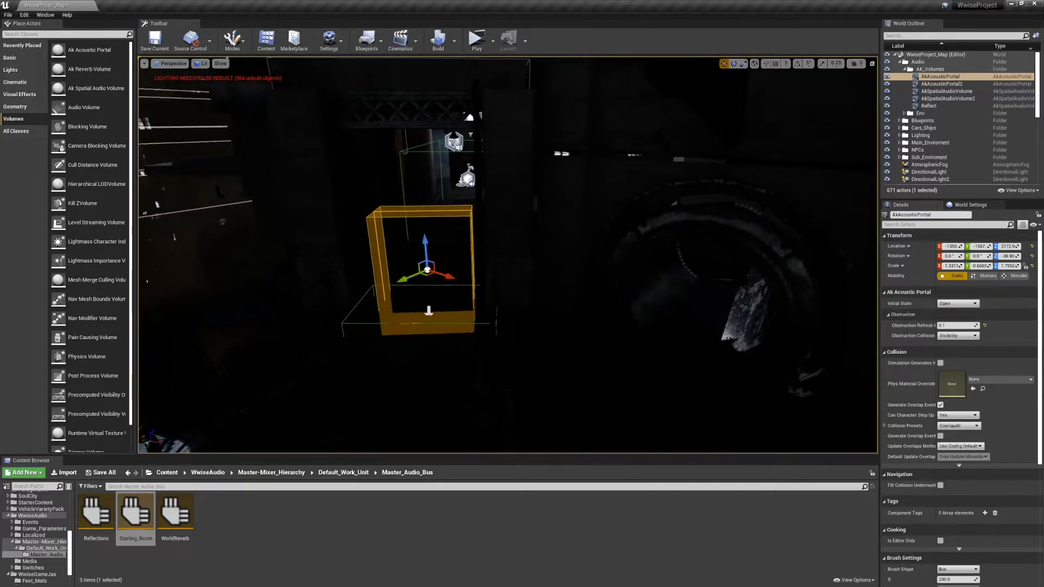
key(s)
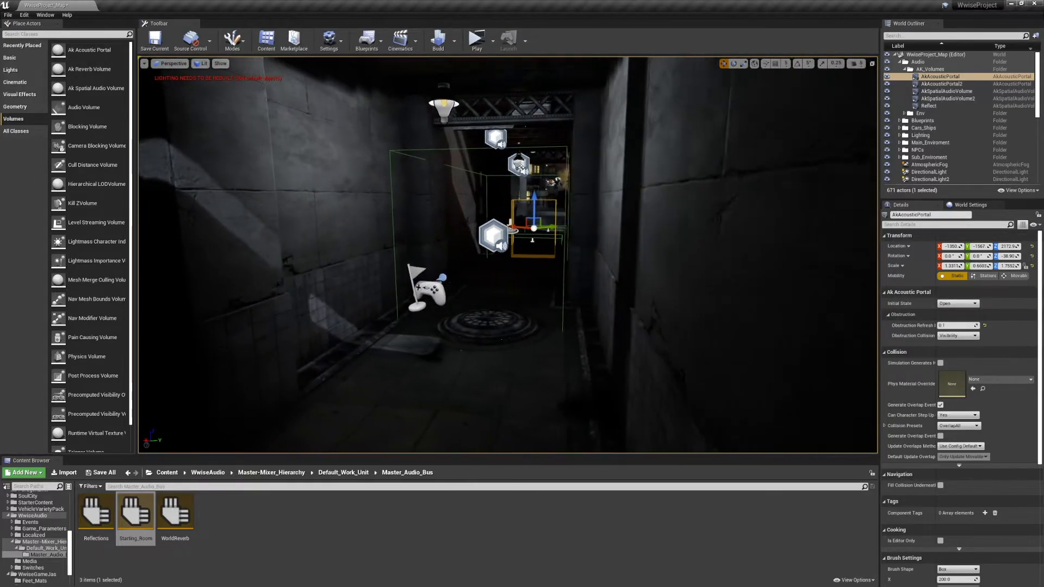
key(w)
key(w)
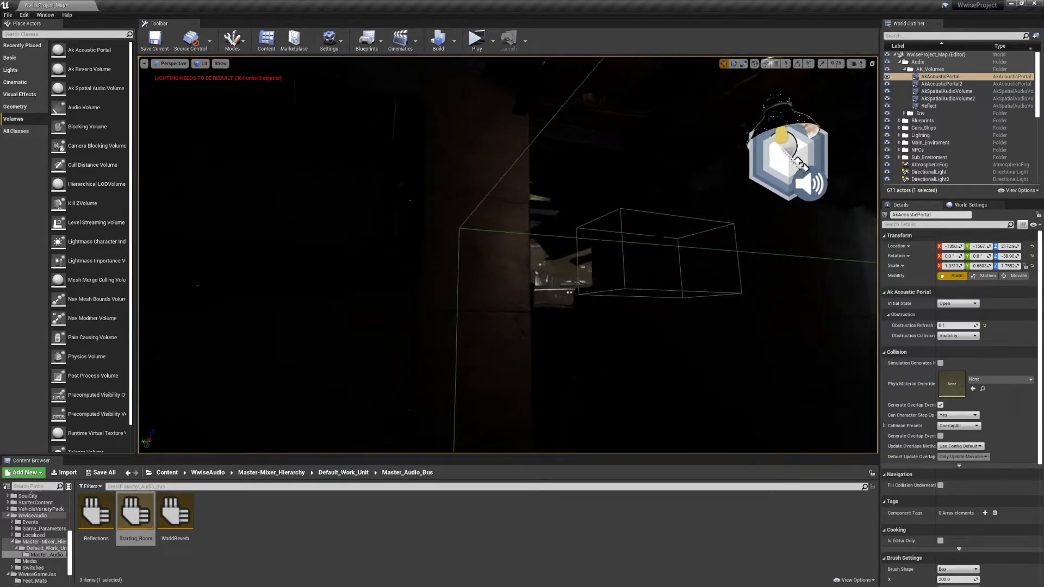
key(s)
click(572, 267)
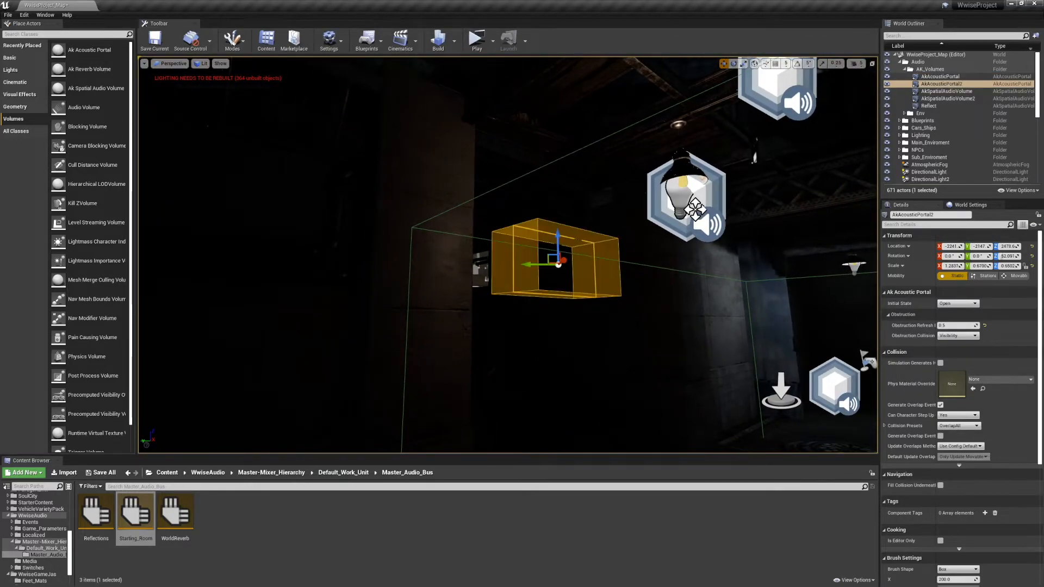
key(s)
key(w)
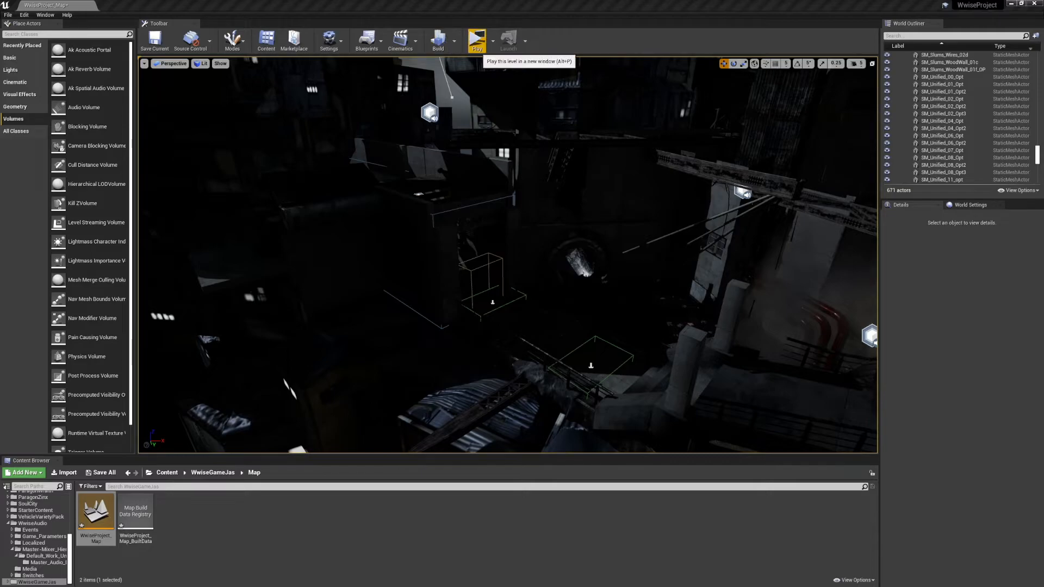
Step: Play the level in a full-screen preview window and walk from the starting room out to the exterior stairs to hear the reverb change
click(477, 41)
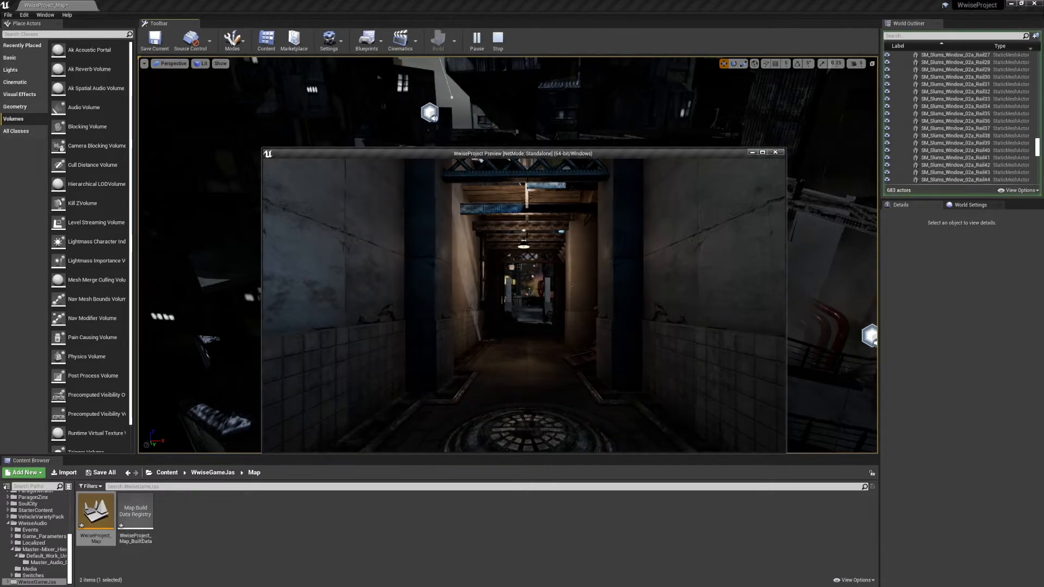
key(alt+Return)
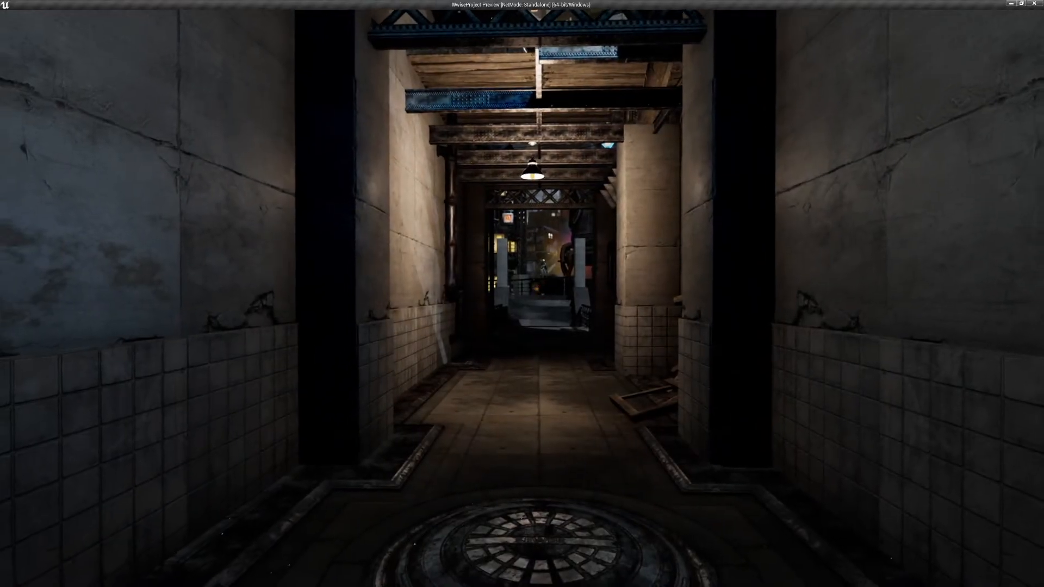
key(w)
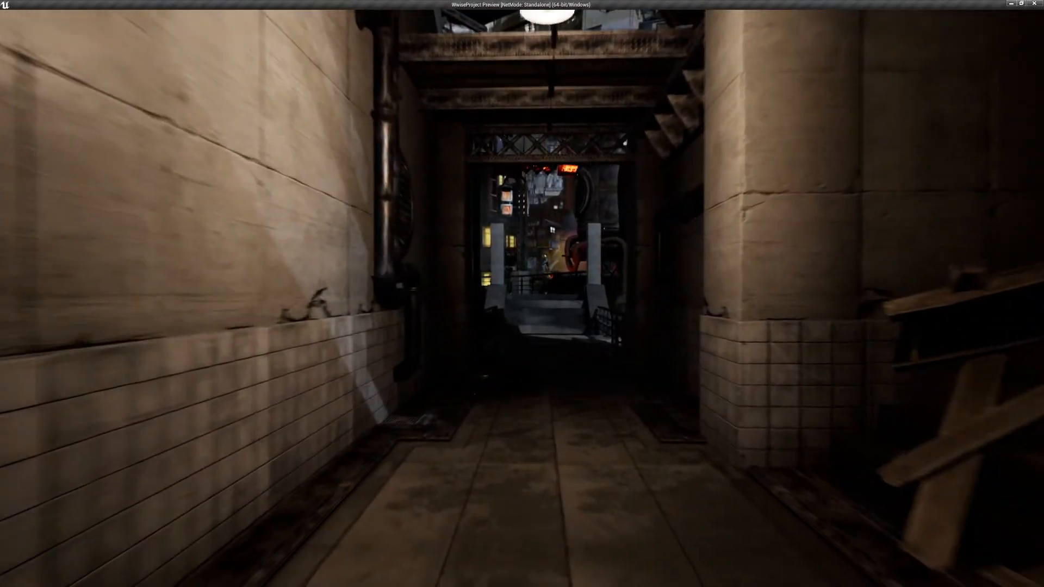
key(w)
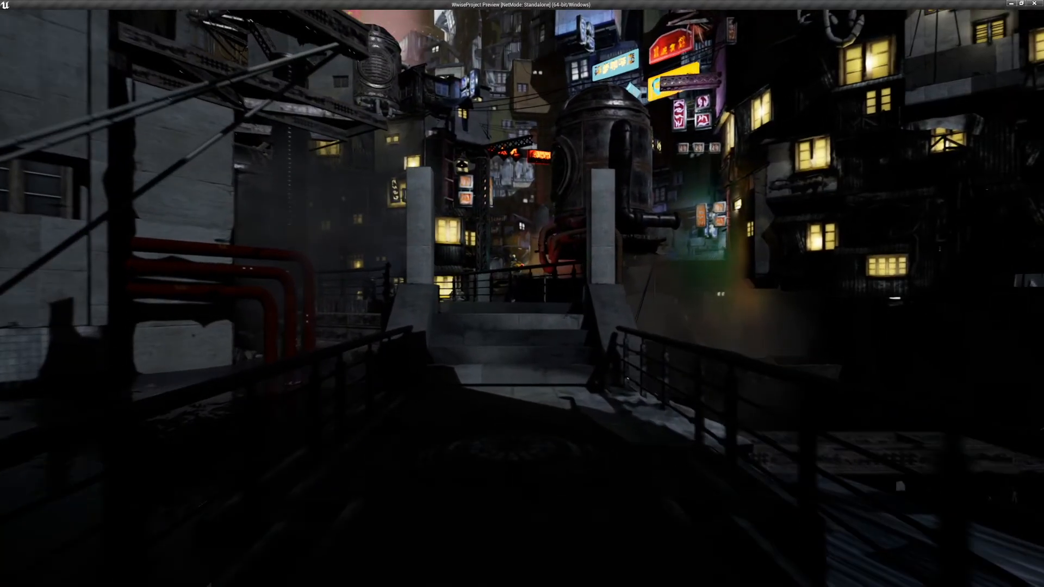
key(w)
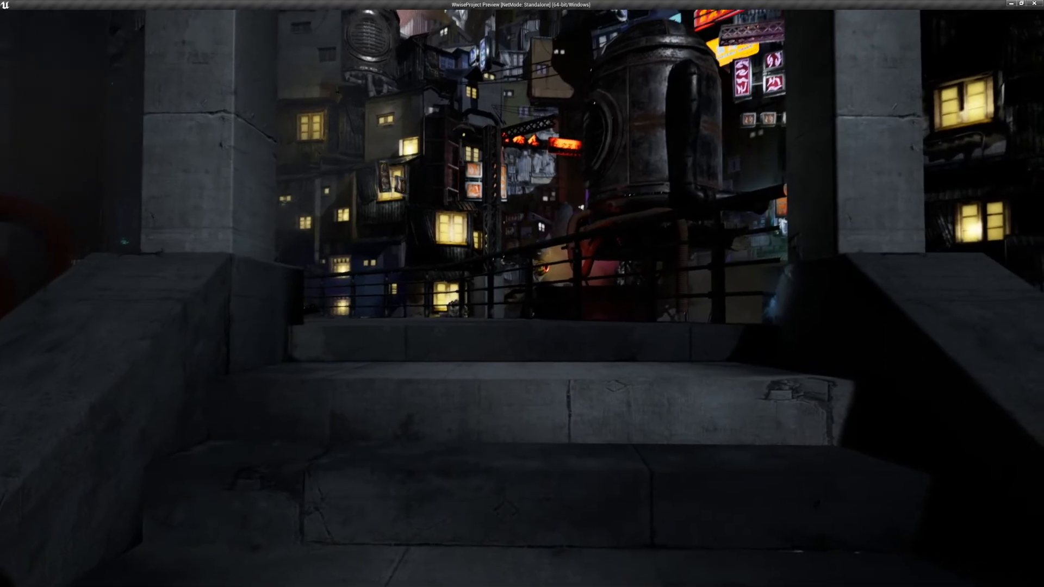
key(w)
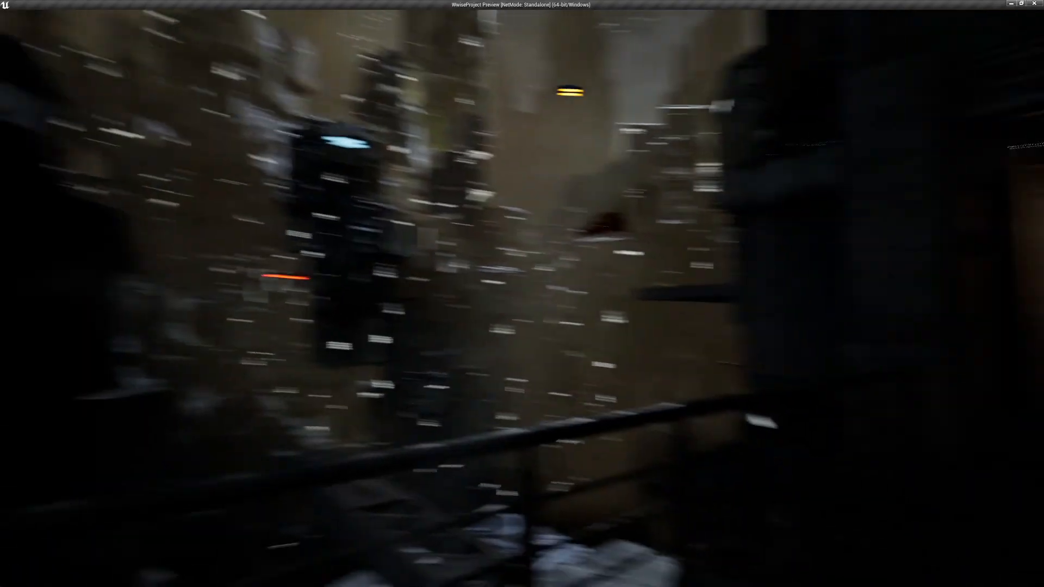
key(w)
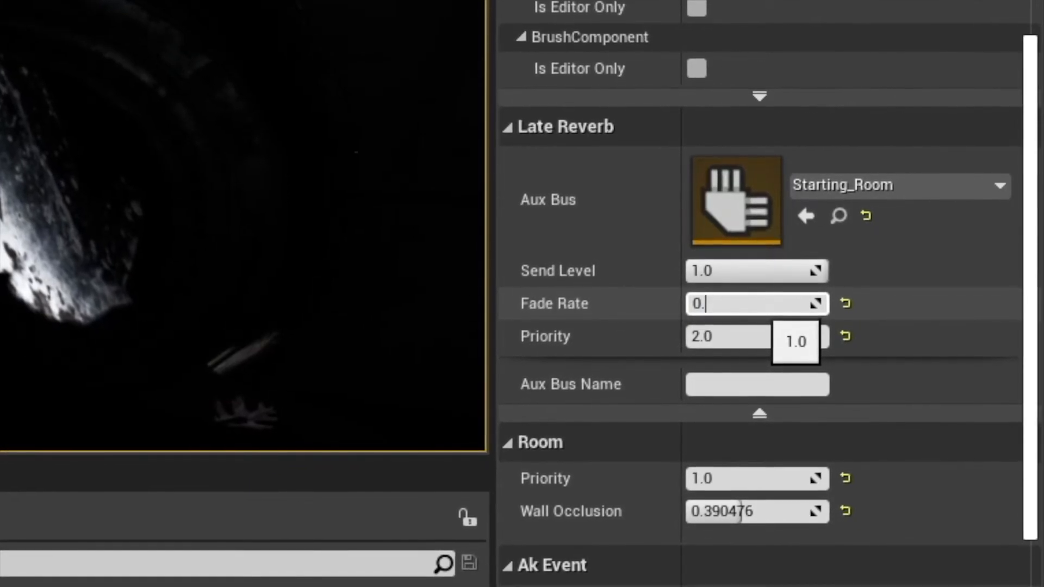
Step: Set the Late Reverb fade rate of AkSpatialAudioVolume2 to 0.3 and lower its send level to about 0.74
text(3)
key(Return)
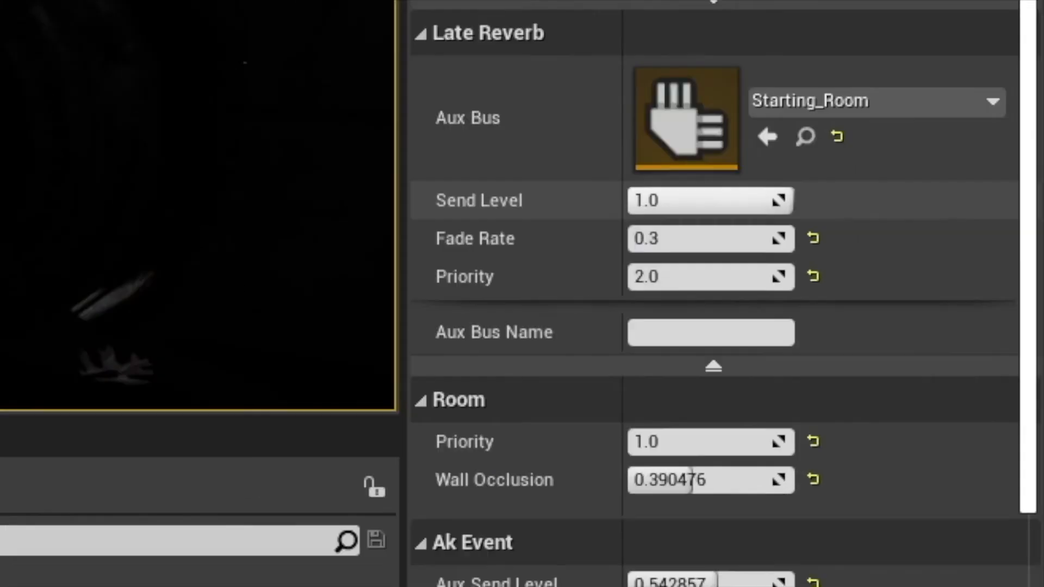
drag(783, 201, 751, 201)
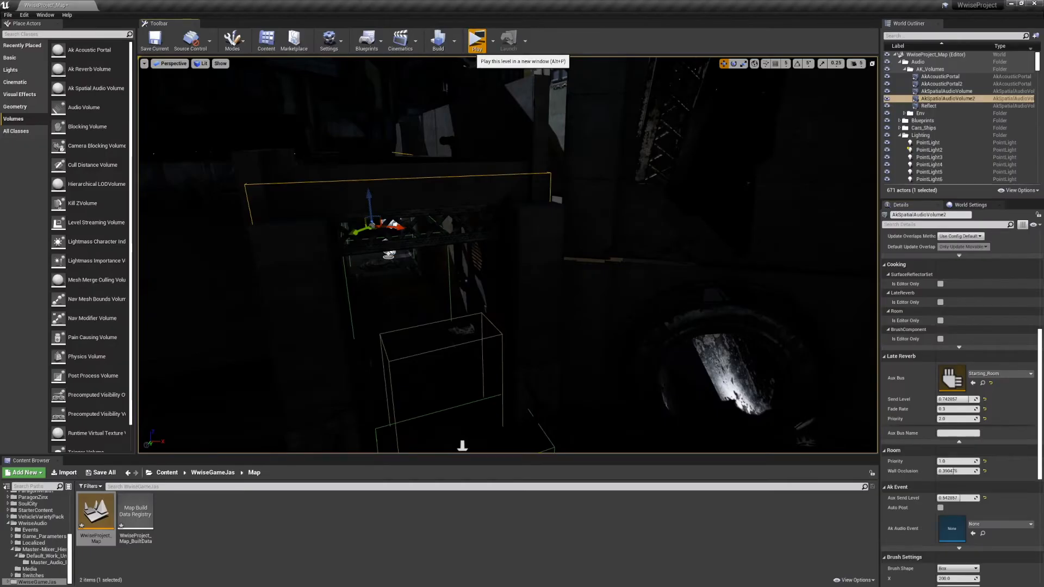
Step: Play the level in a new window and walk down the corridor and up the exterior stairs to test the adjusted reverb
click(477, 41)
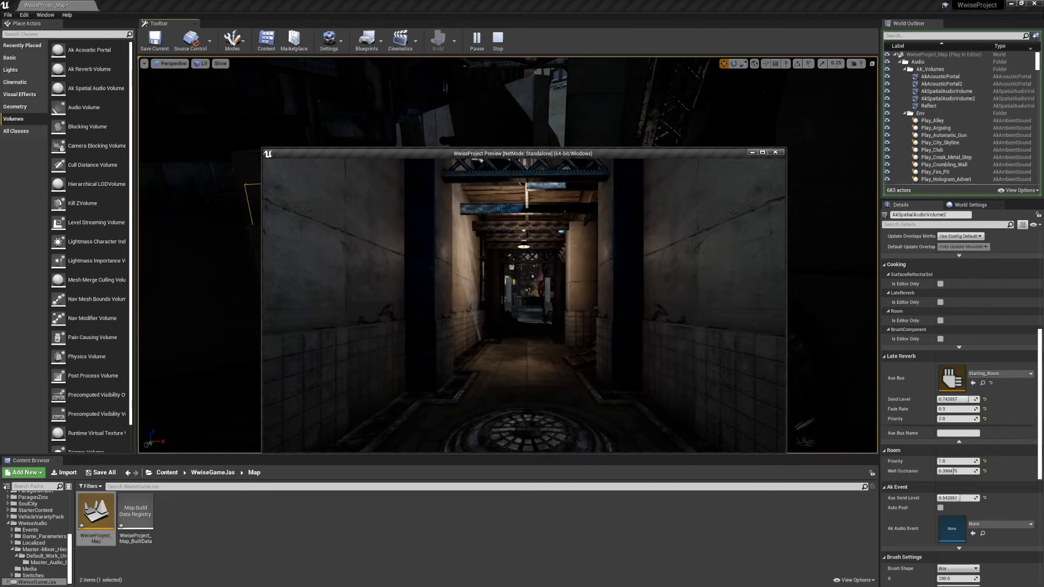
key(w)
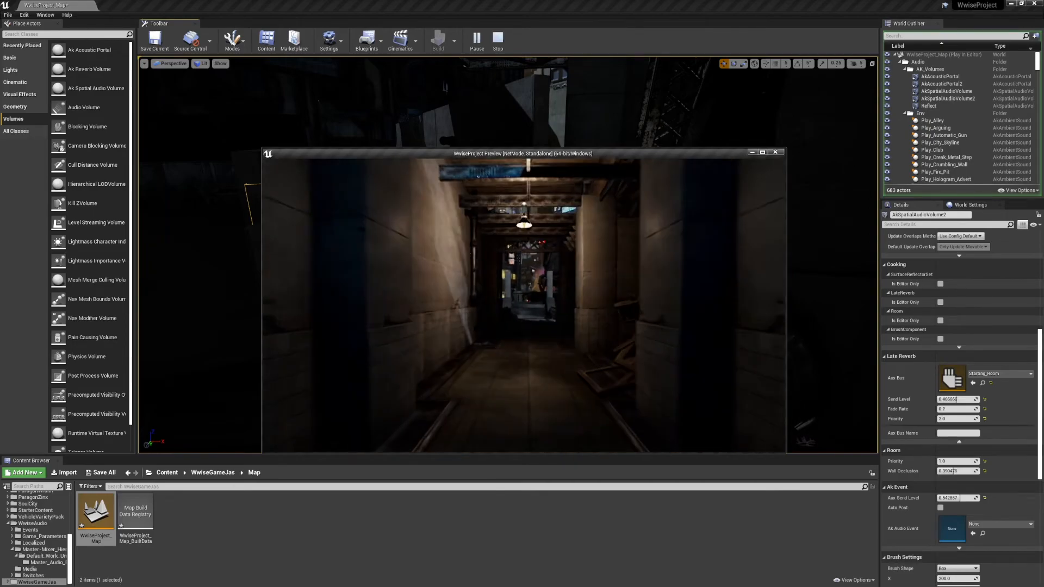
key(w)
key(w)
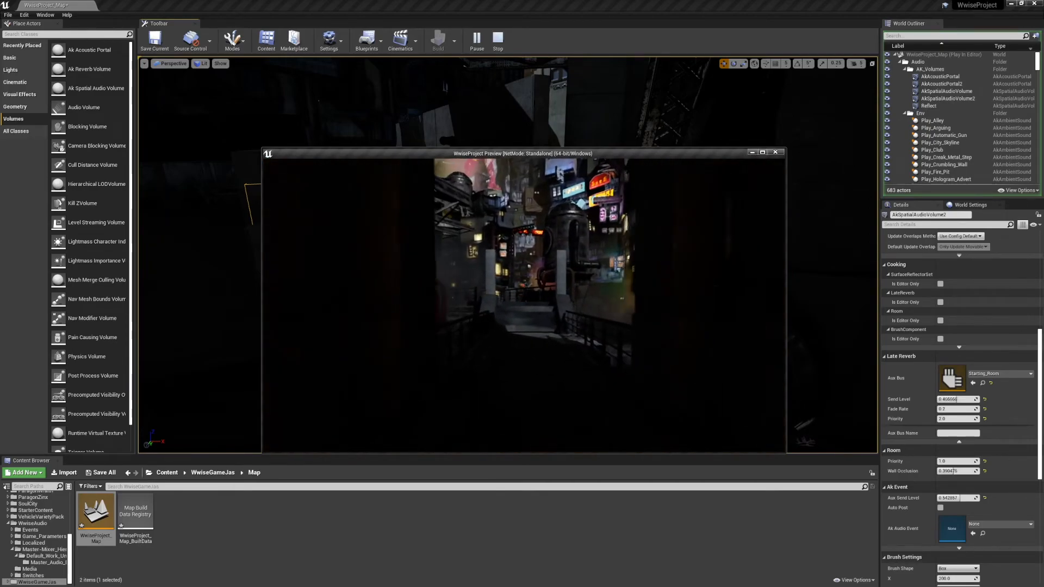
key(w)
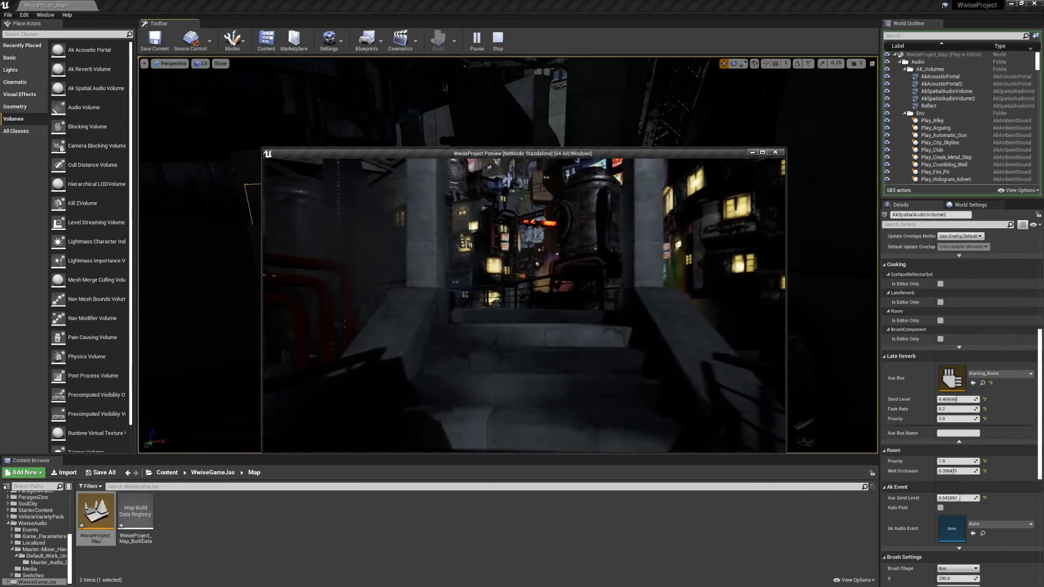
key(w)
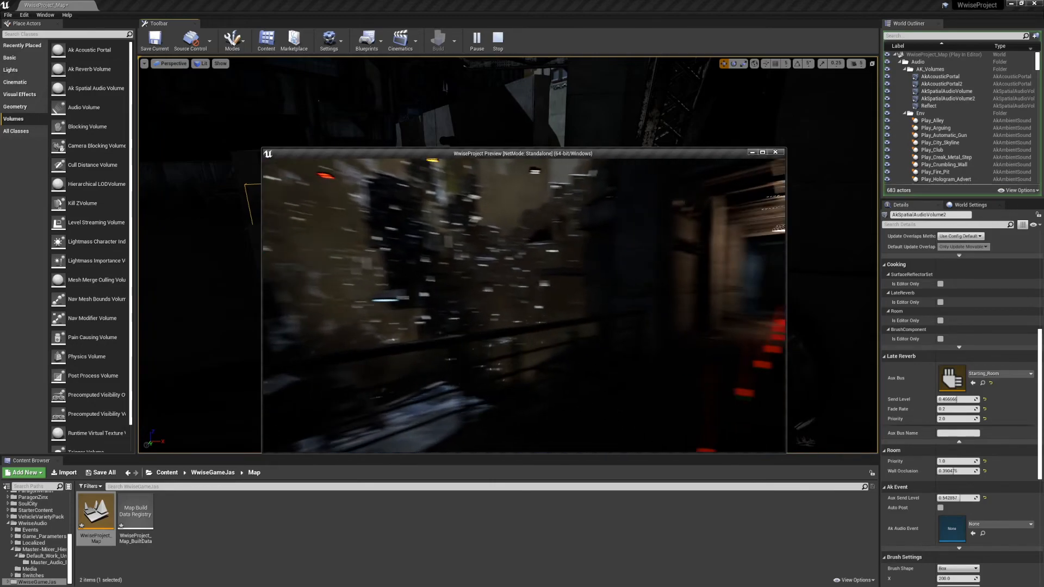